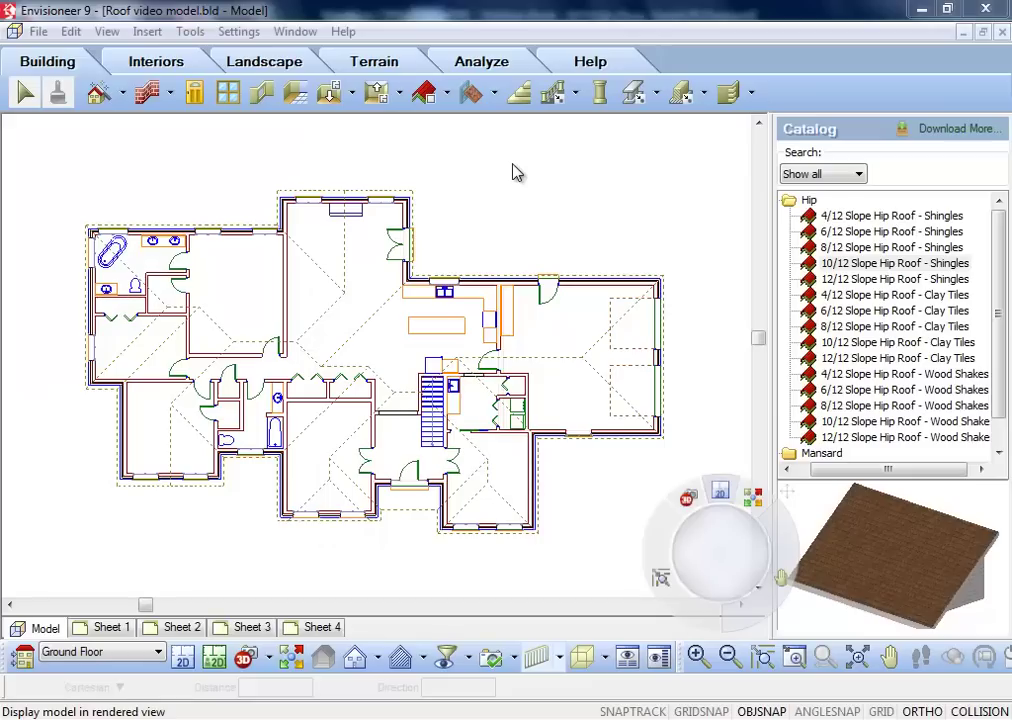
Double-click the hip roof outline on the plan so the whole roof is selected with slope arrows.
double_click(398, 198)
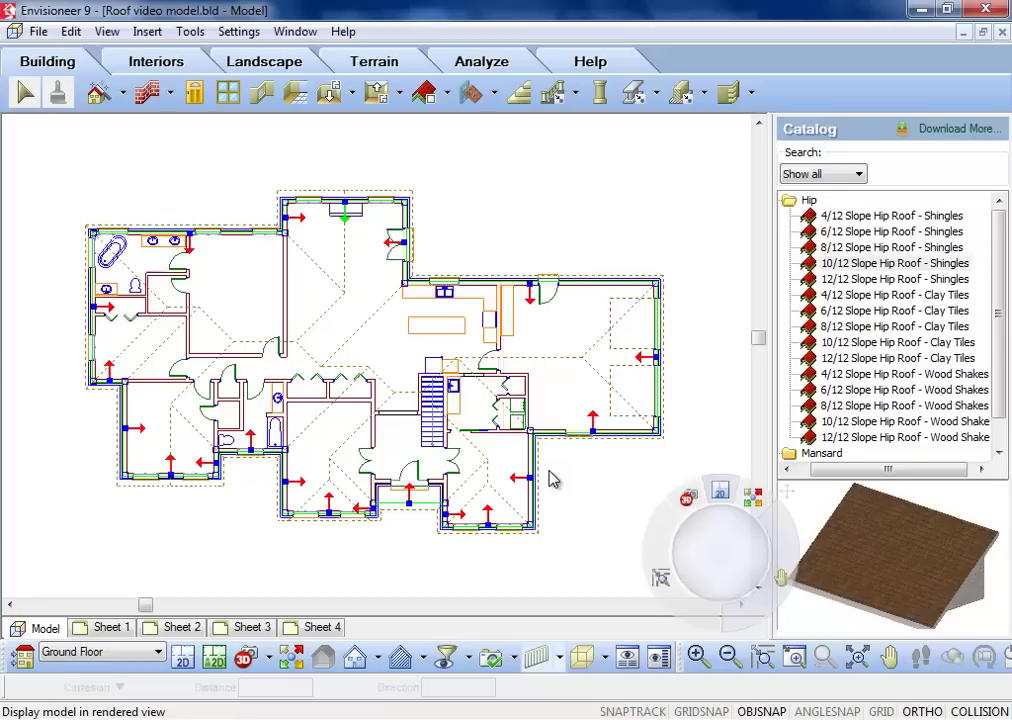
Convert the selected hip roof into separate surfaces using Asphalt Shingle Roof Surface material.
right_click(517, 208)
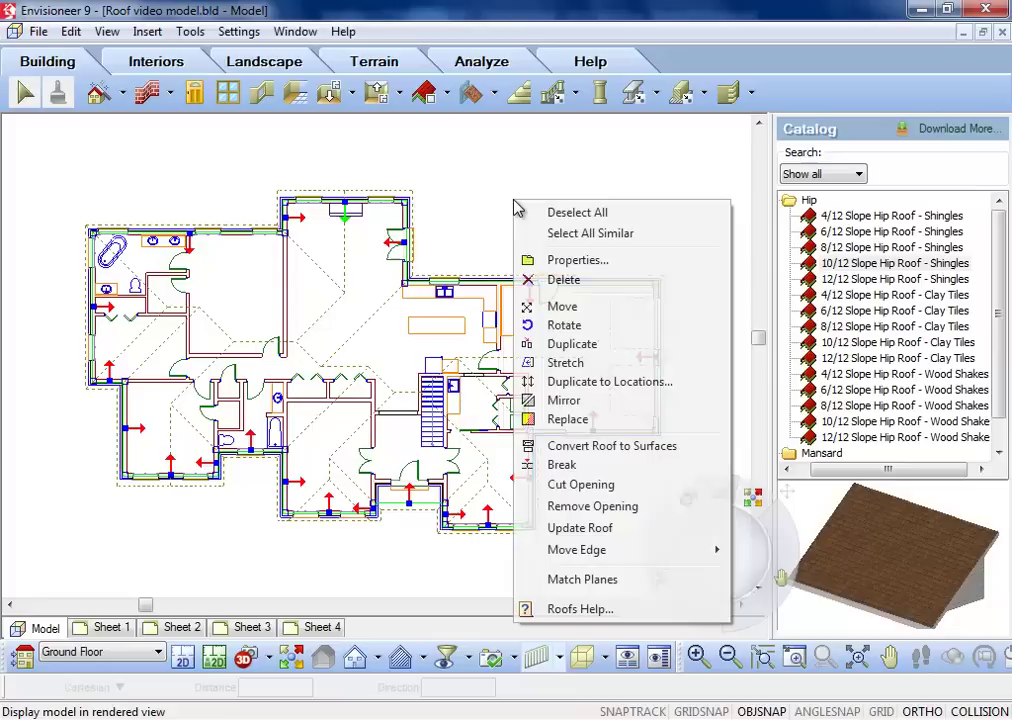
click(609, 447)
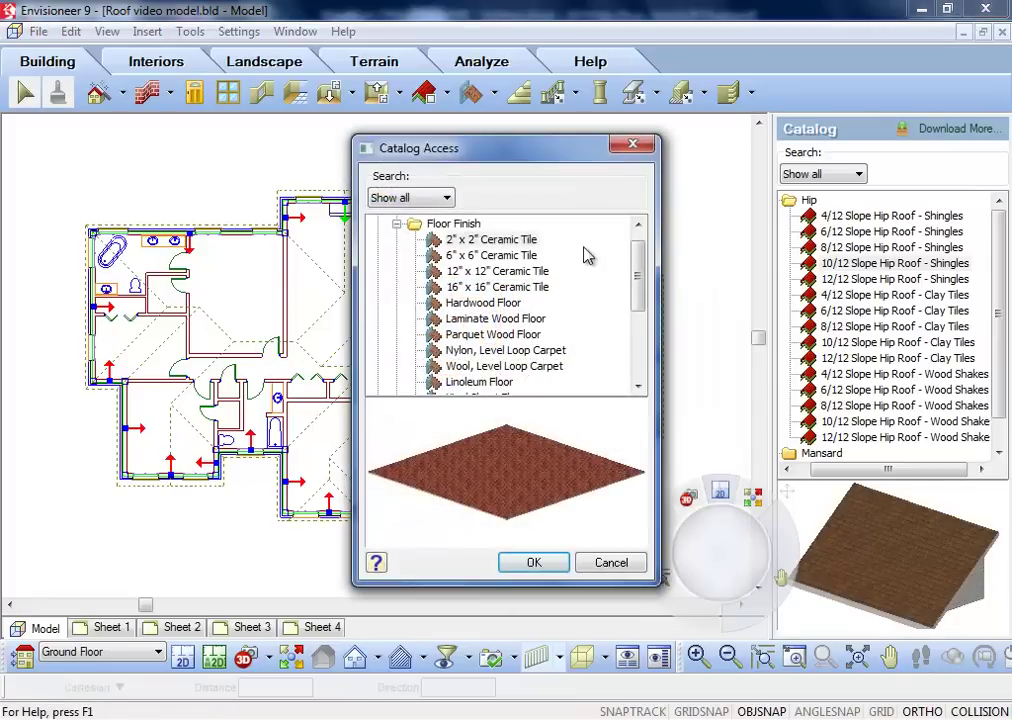
drag(639, 277, 639, 268)
click(397, 240)
click(448, 304)
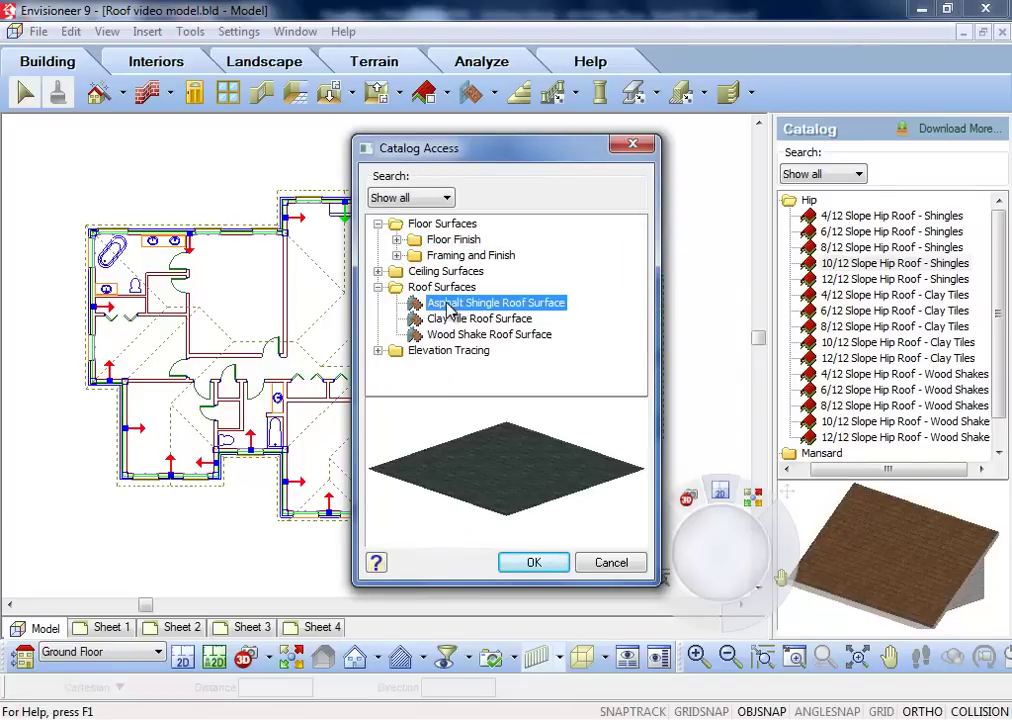
click(555, 565)
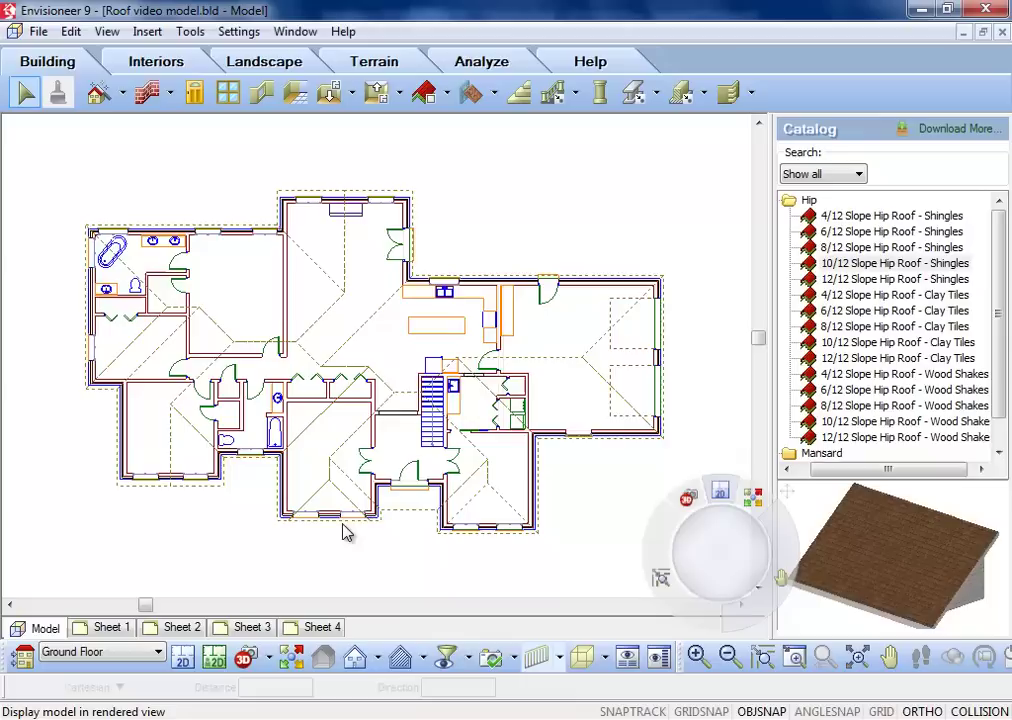
Pick the bottom-centre gable and lower-left surfaces individually, clear the selection, then reselect the bottom-centre gable.
click(344, 524)
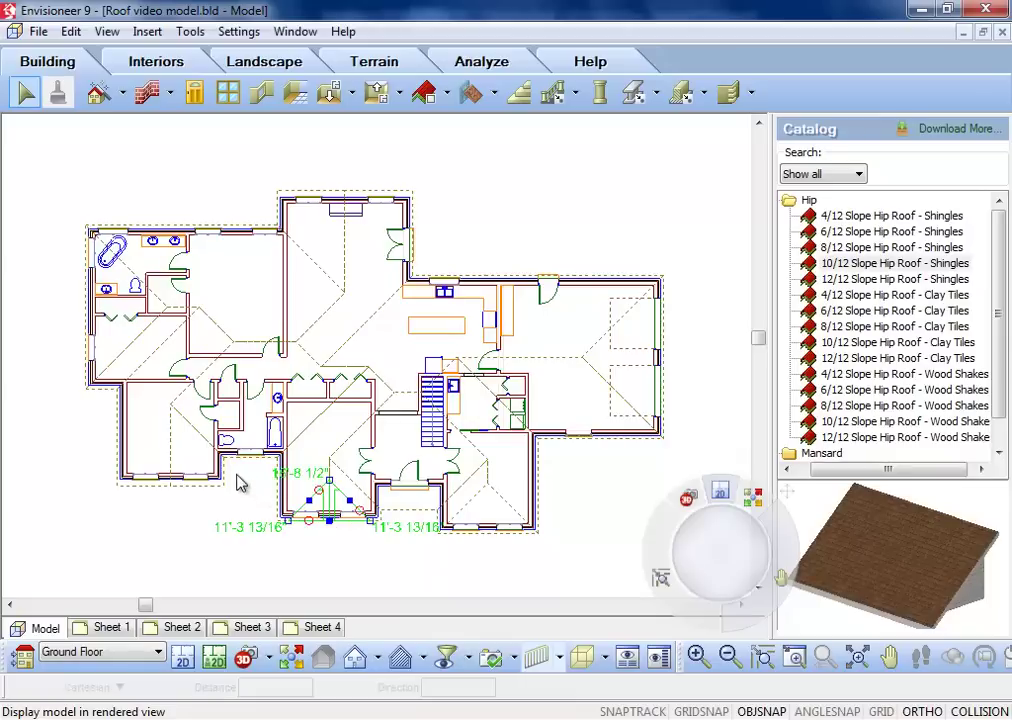
click(197, 488)
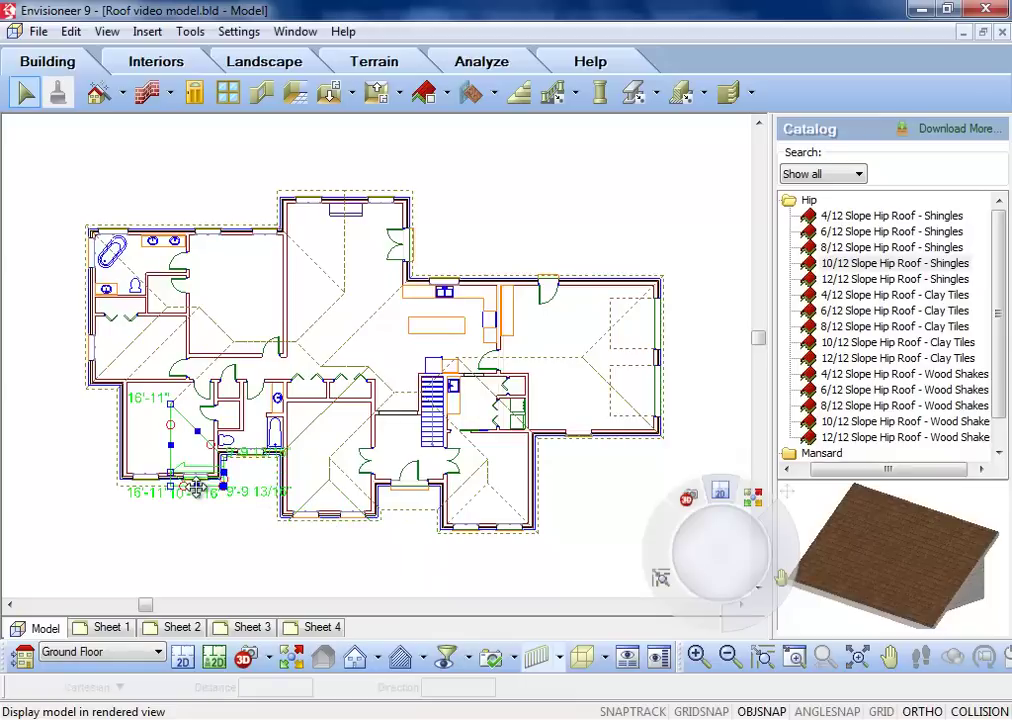
click(246, 543)
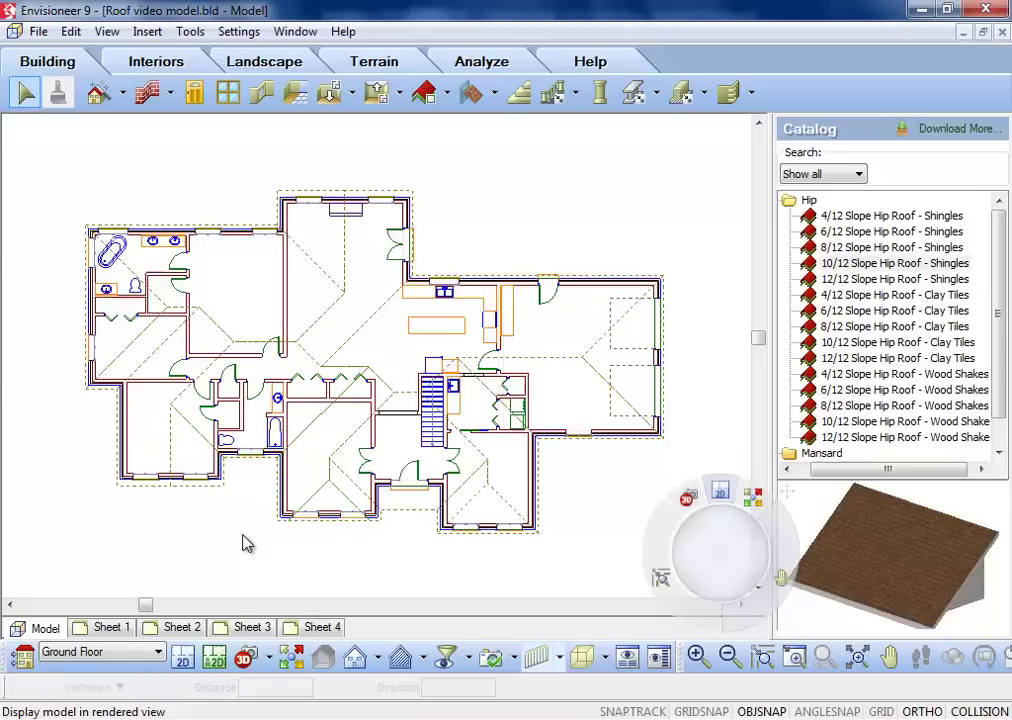
click(316, 519)
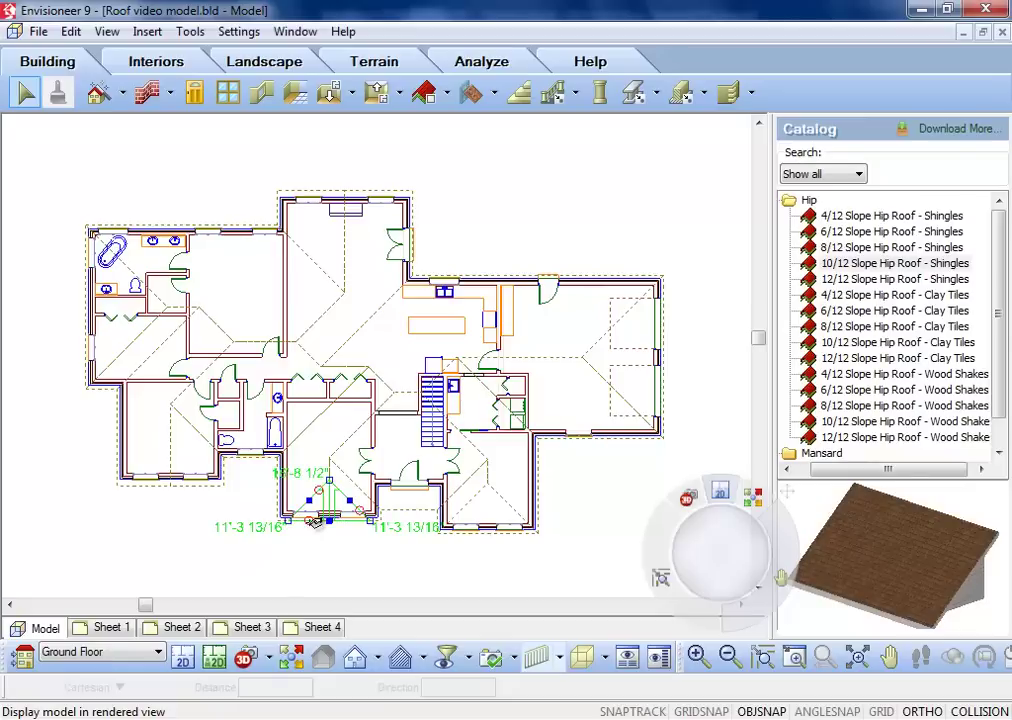
In the bottom-centre surface's Properties, uncheck Include Element in Quantities on the Quantity tab.
right_click(345, 553)
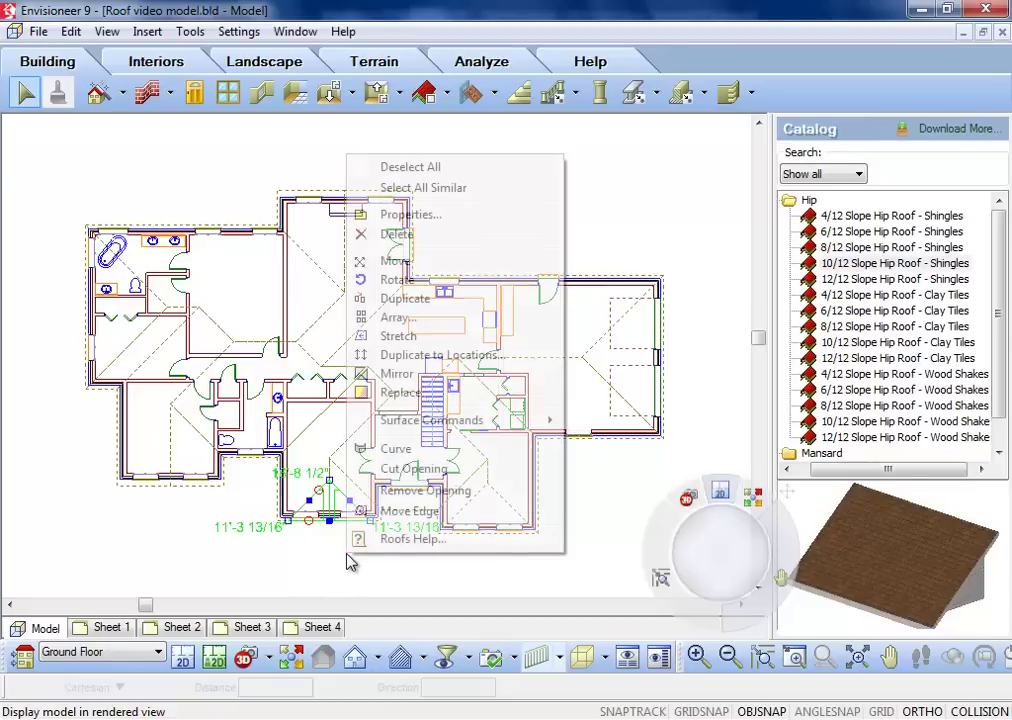
click(445, 216)
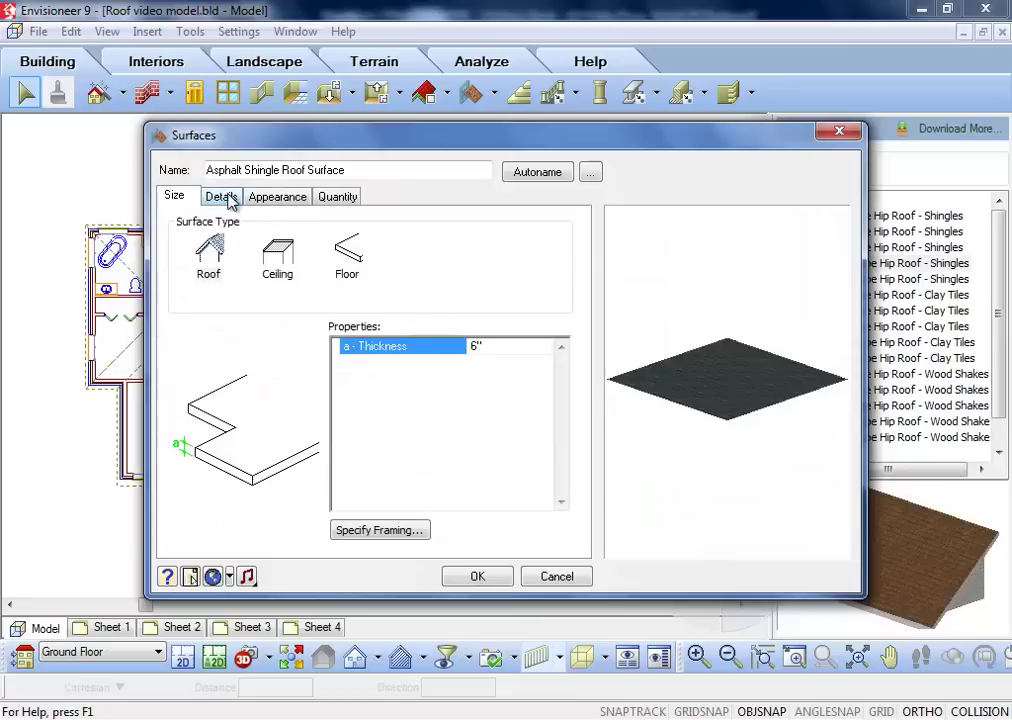
click(224, 198)
click(278, 197)
click(336, 196)
click(181, 361)
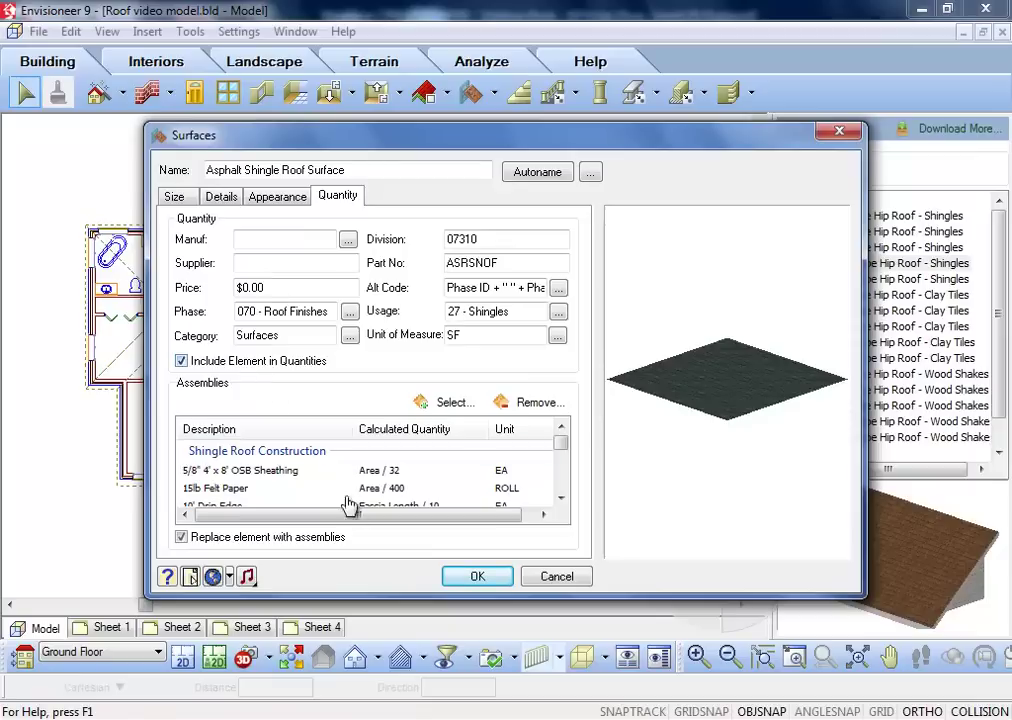
click(470, 578)
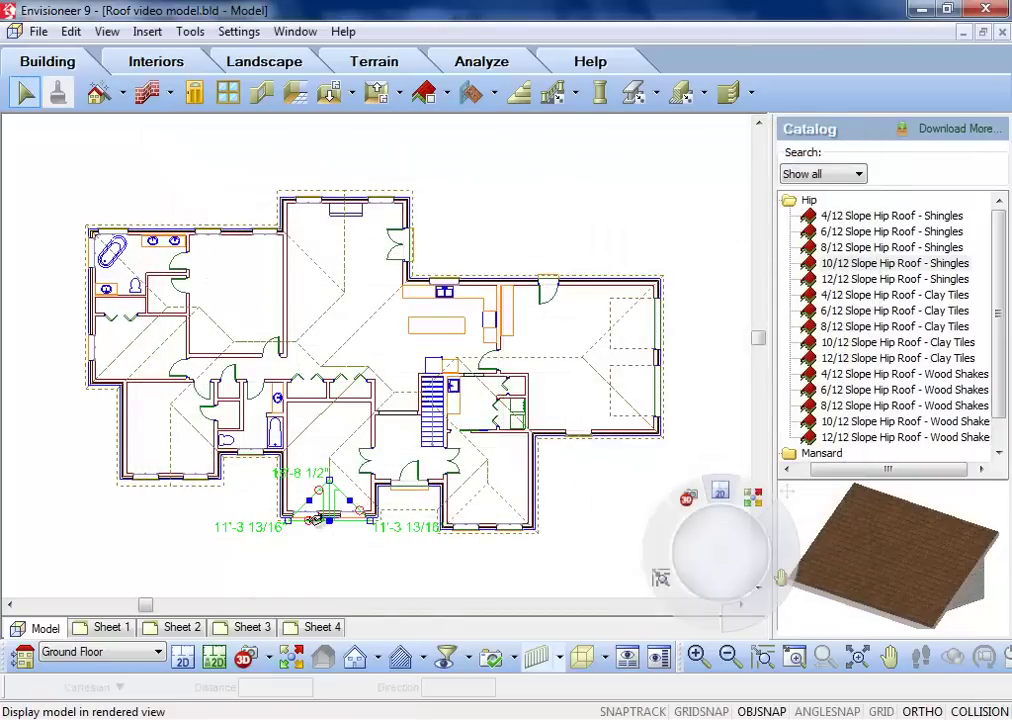
double_click(316, 524)
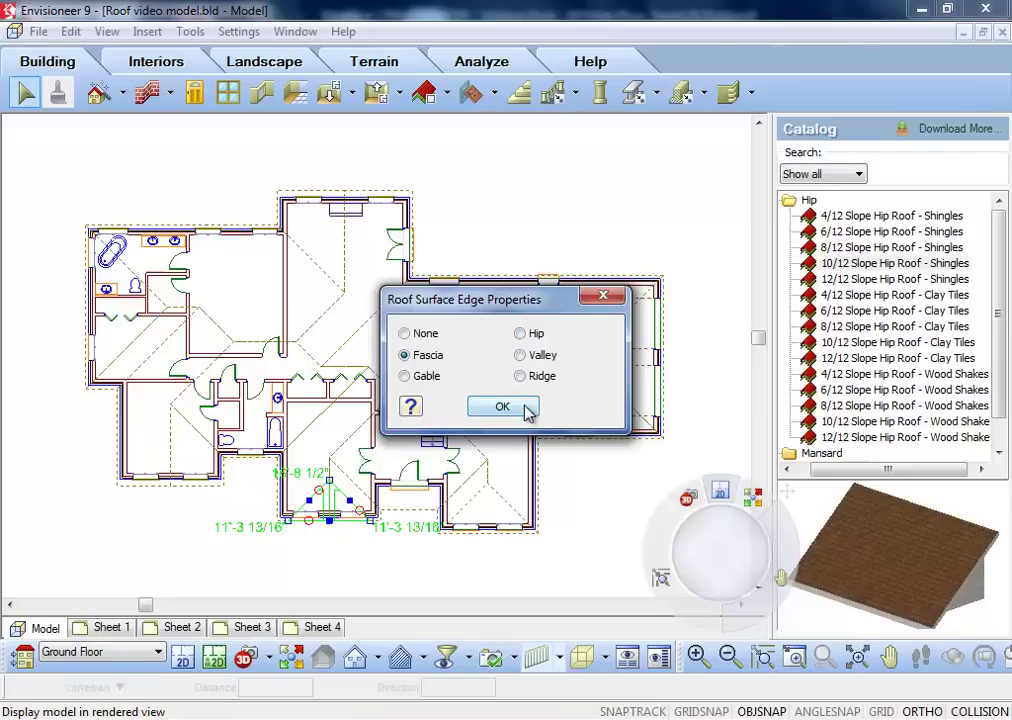
click(502, 407)
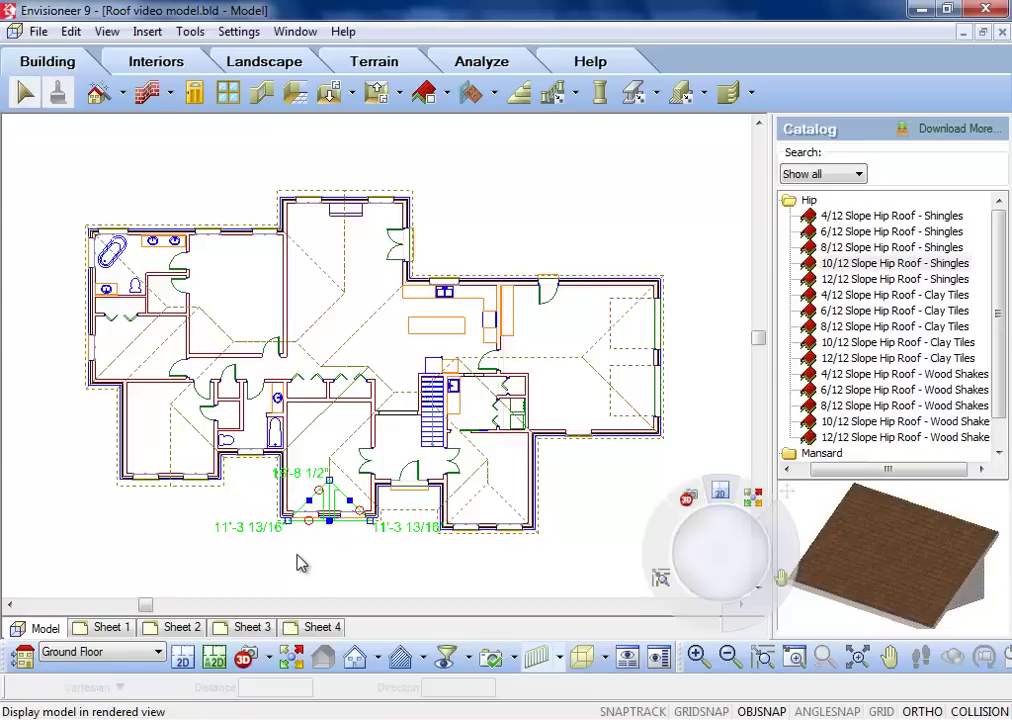
In Define Surface, lock the upper point and set the lower point to 11', giving slope 6.88 in 12.
right_click(332, 545)
mouse_move(505, 412)
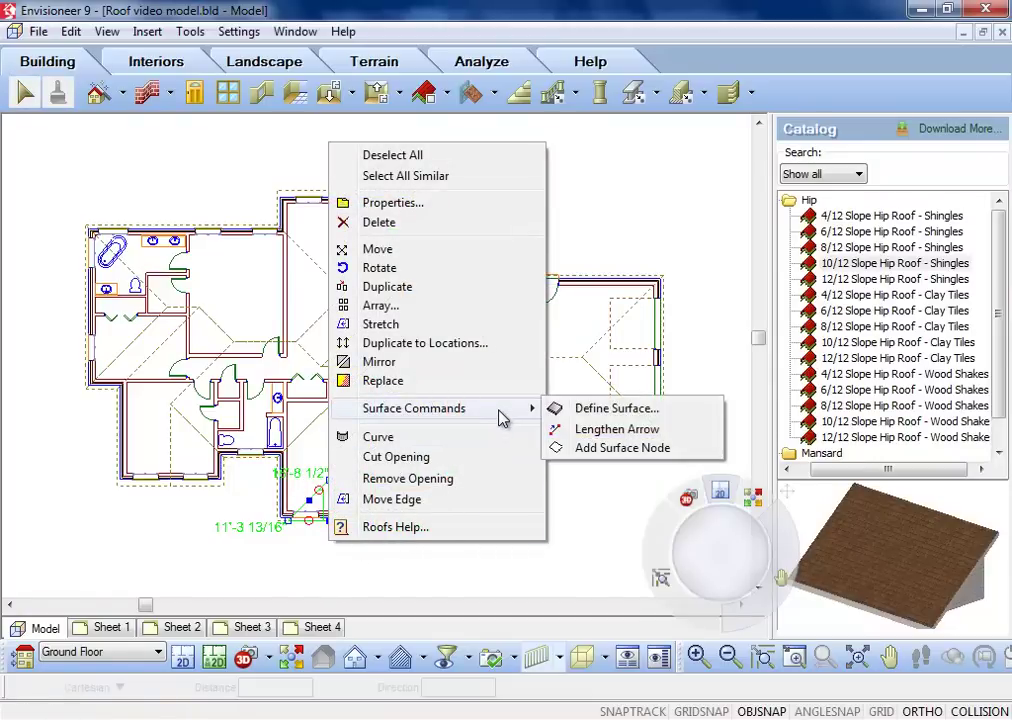
click(672, 412)
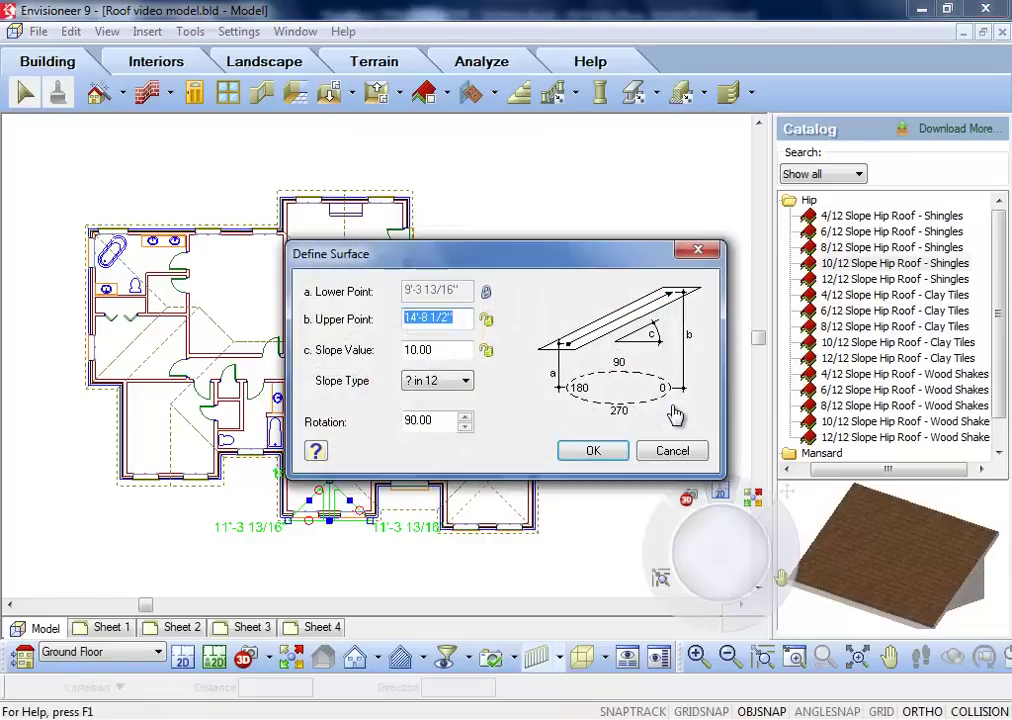
click(486, 320)
drag(465, 289, 378, 291)
text(11')
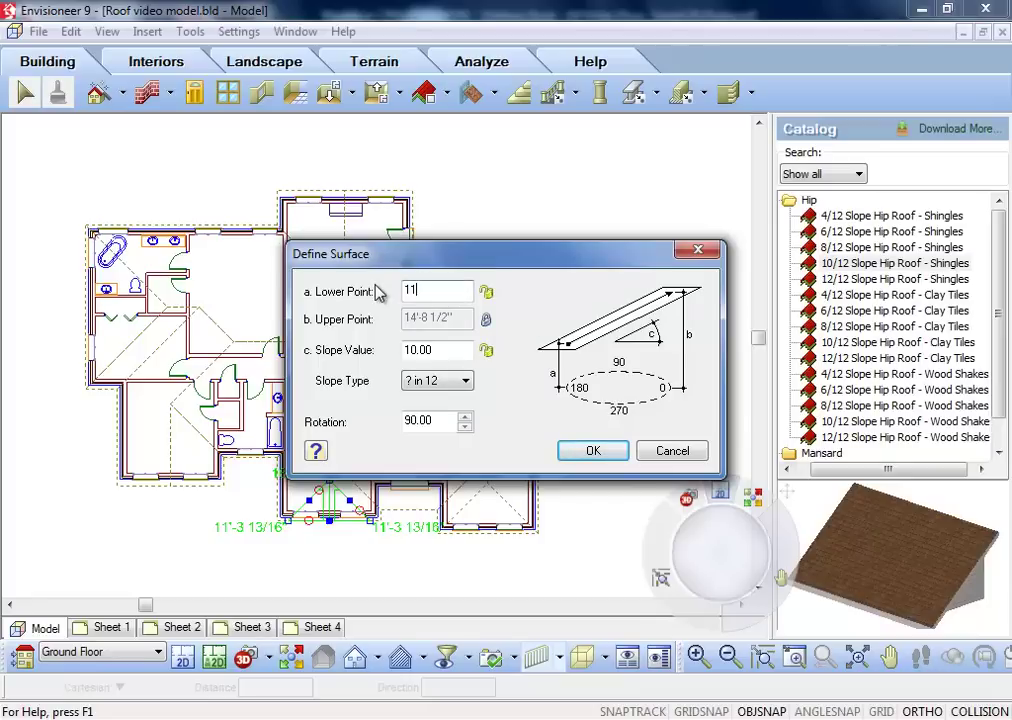
click(487, 292)
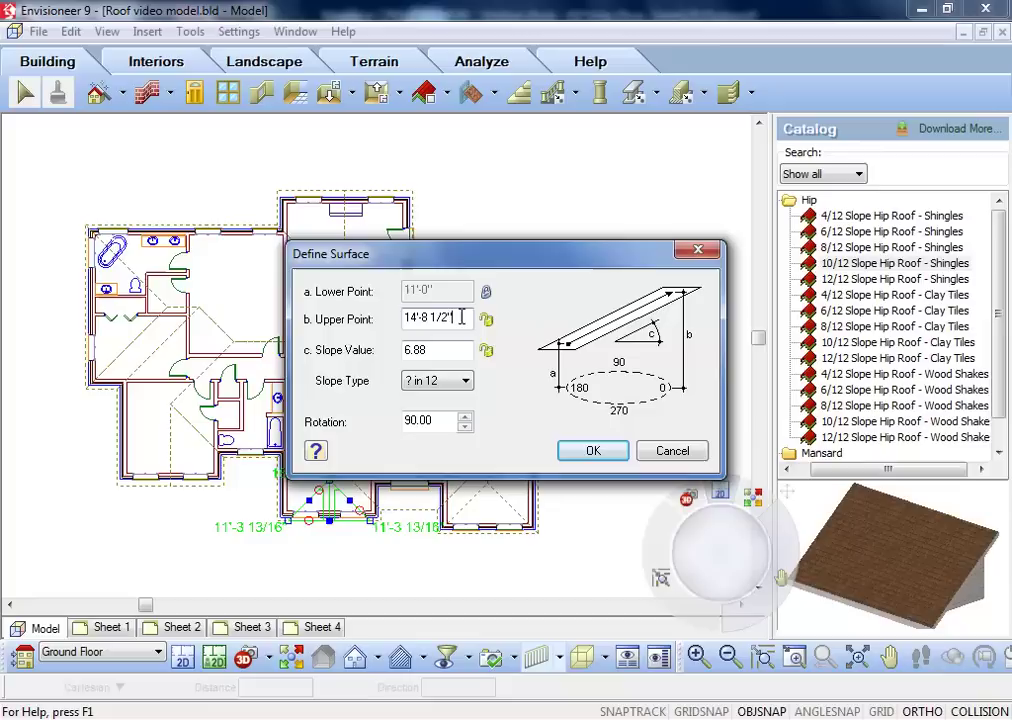
drag(463, 318, 402, 318)
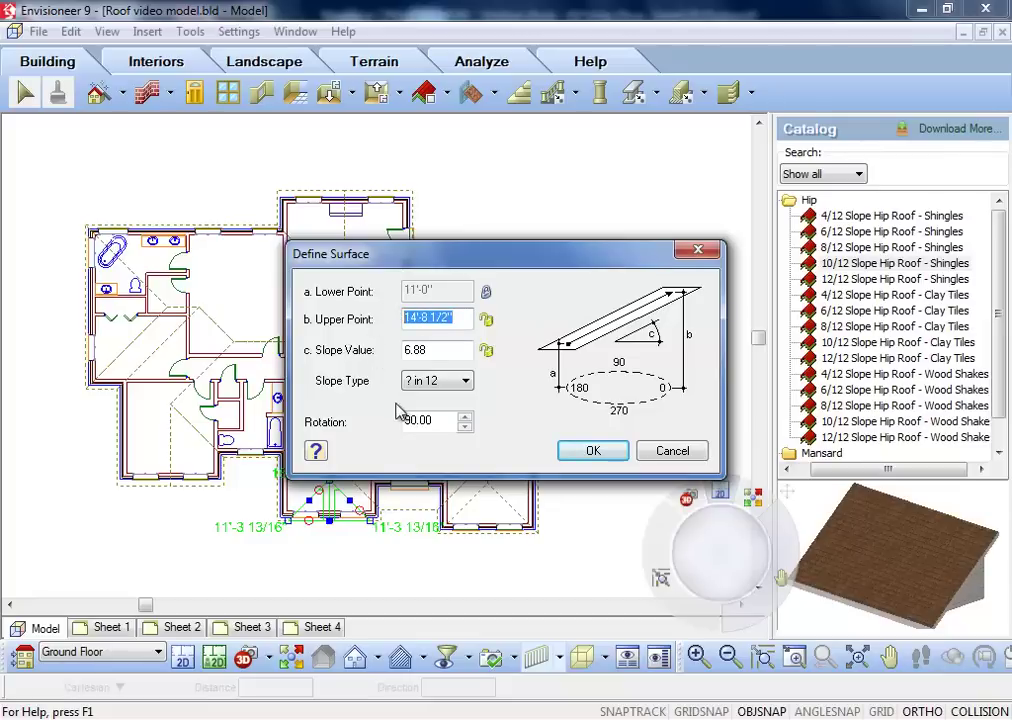
click(488, 319)
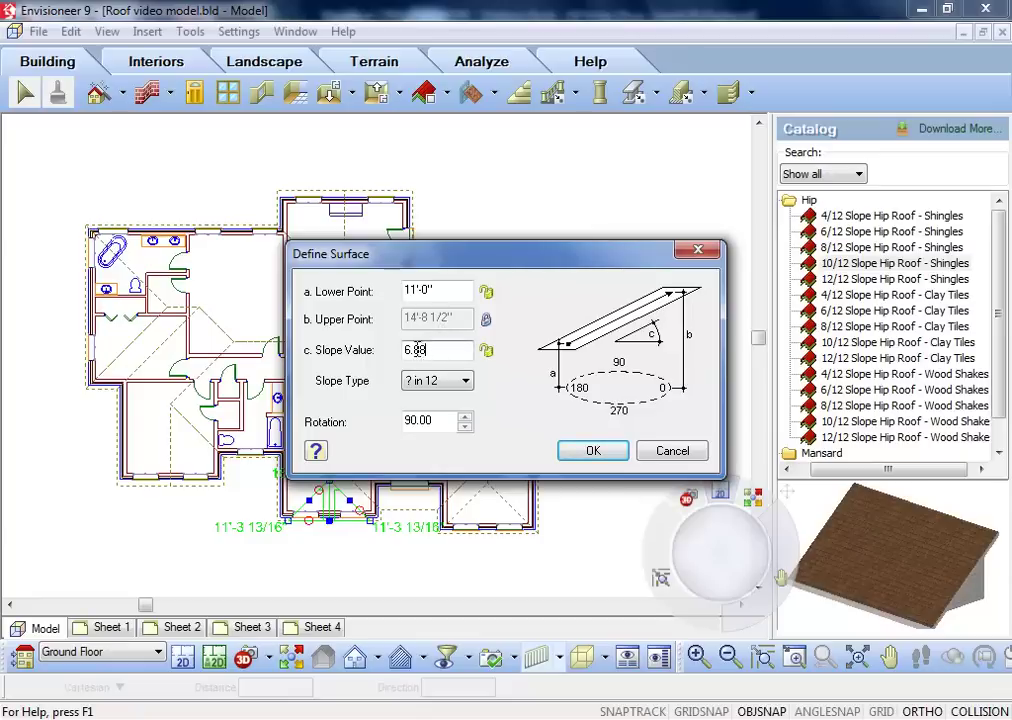
double_click(462, 350)
click(592, 451)
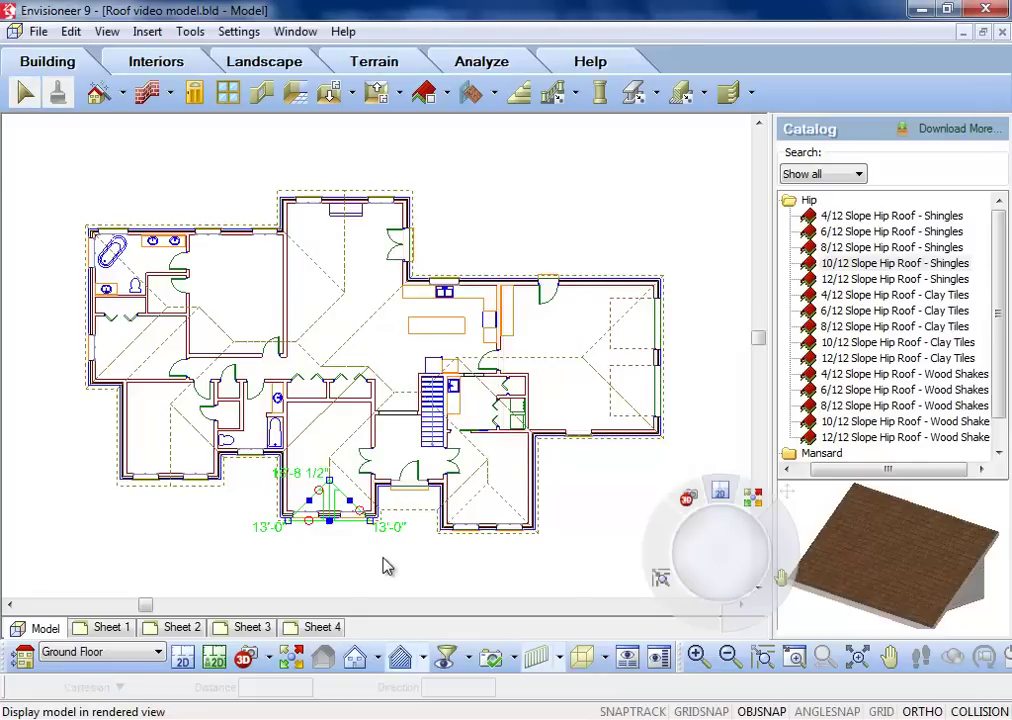
Zoom into the front gable over the entry and drag its eave edge and both bottom corners toward the front wall.
click(795, 656)
drag(362, 440, 230, 574)
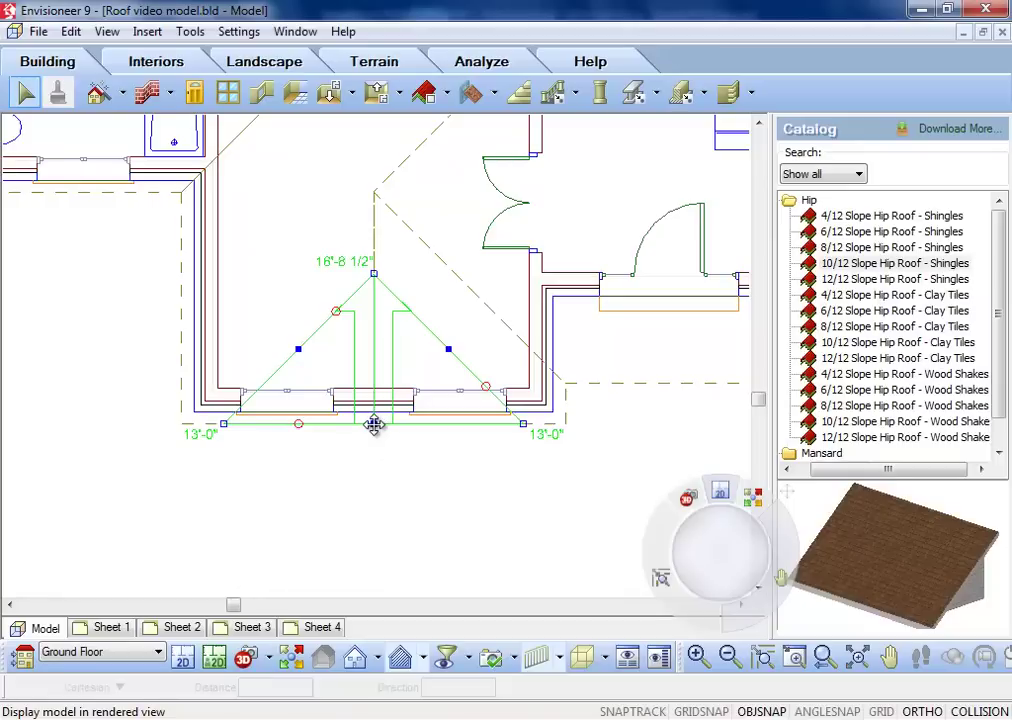
drag(374, 425, 373, 479)
right_click(374, 487)
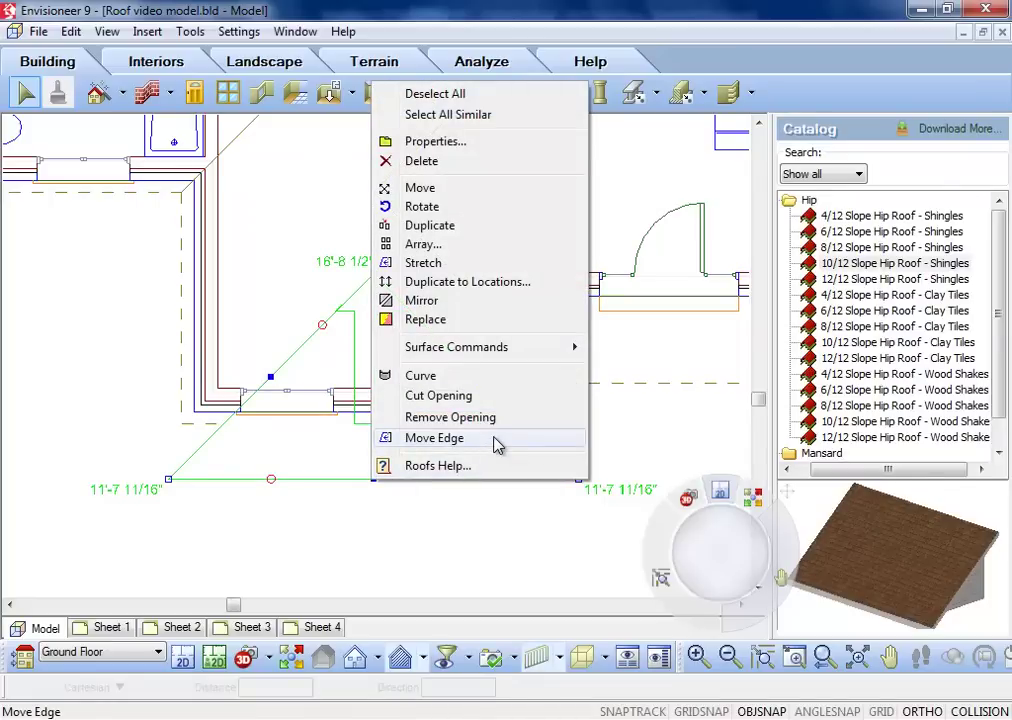
click(368, 219)
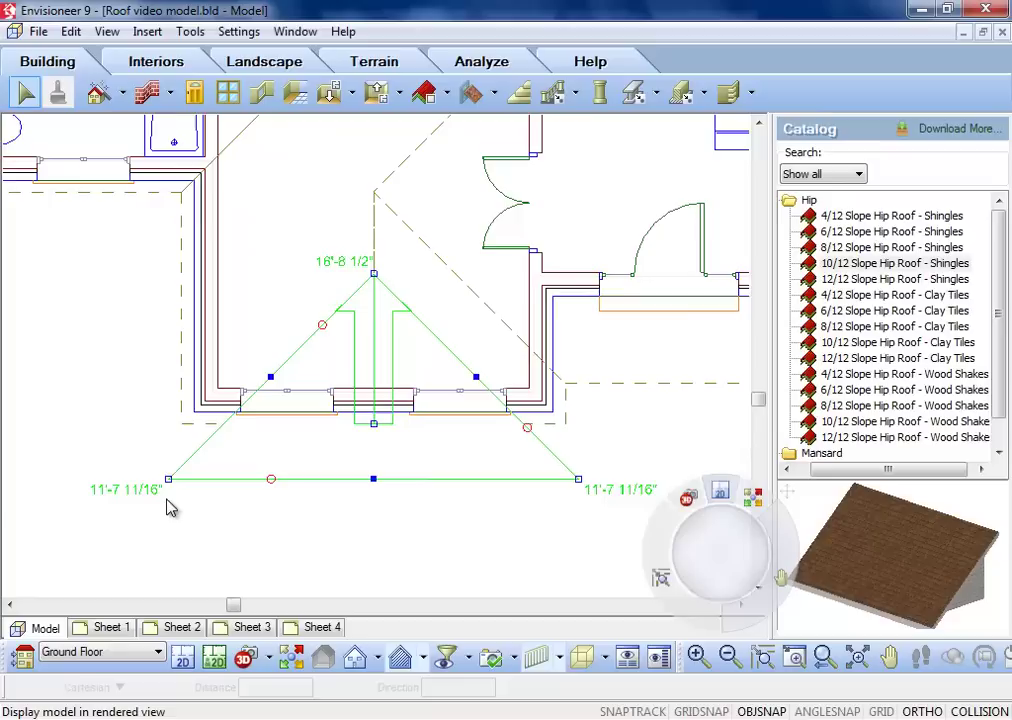
drag(167, 480, 219, 424)
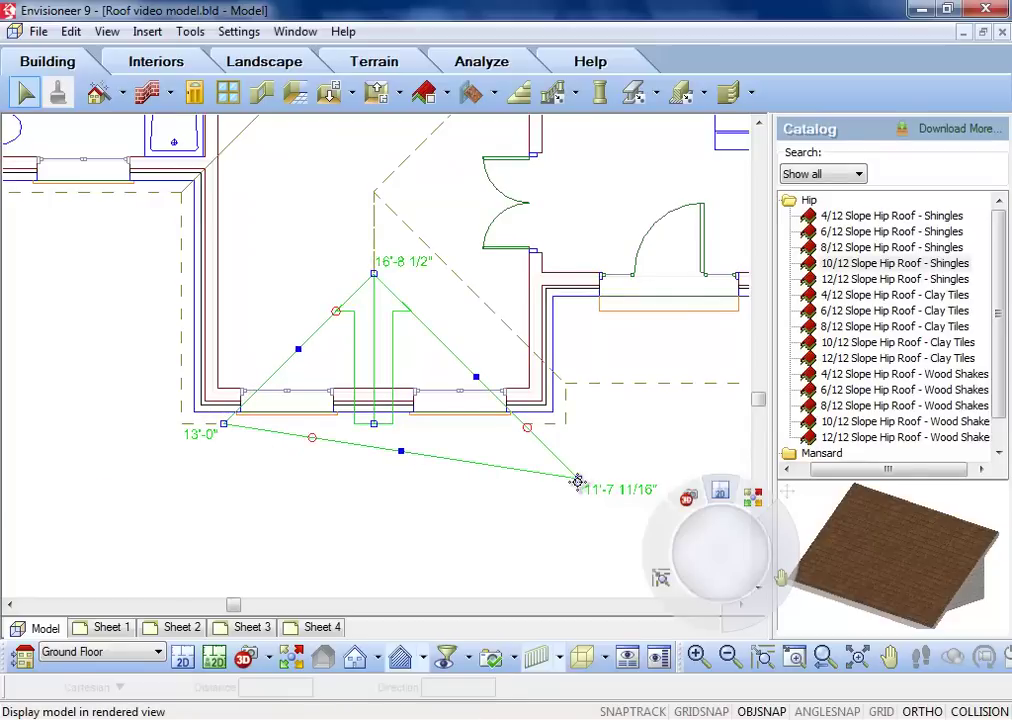
drag(579, 480, 522, 424)
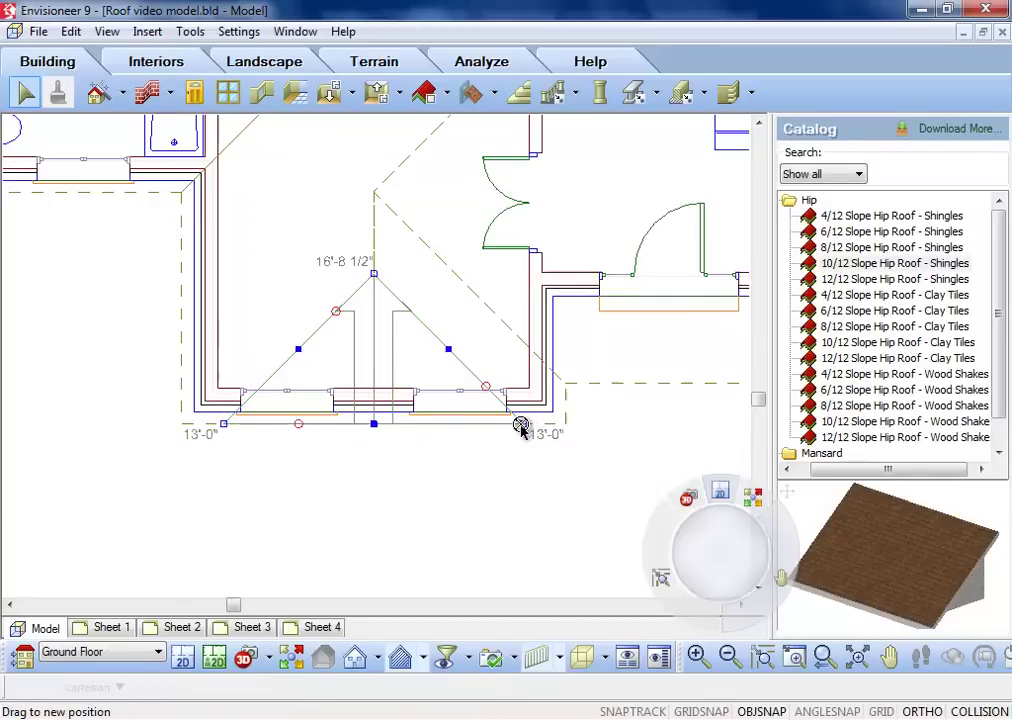
Add a node at the front gable's eave midpoint, drag it outward into a point, and view in 3D Perspective.
right_click(522, 430)
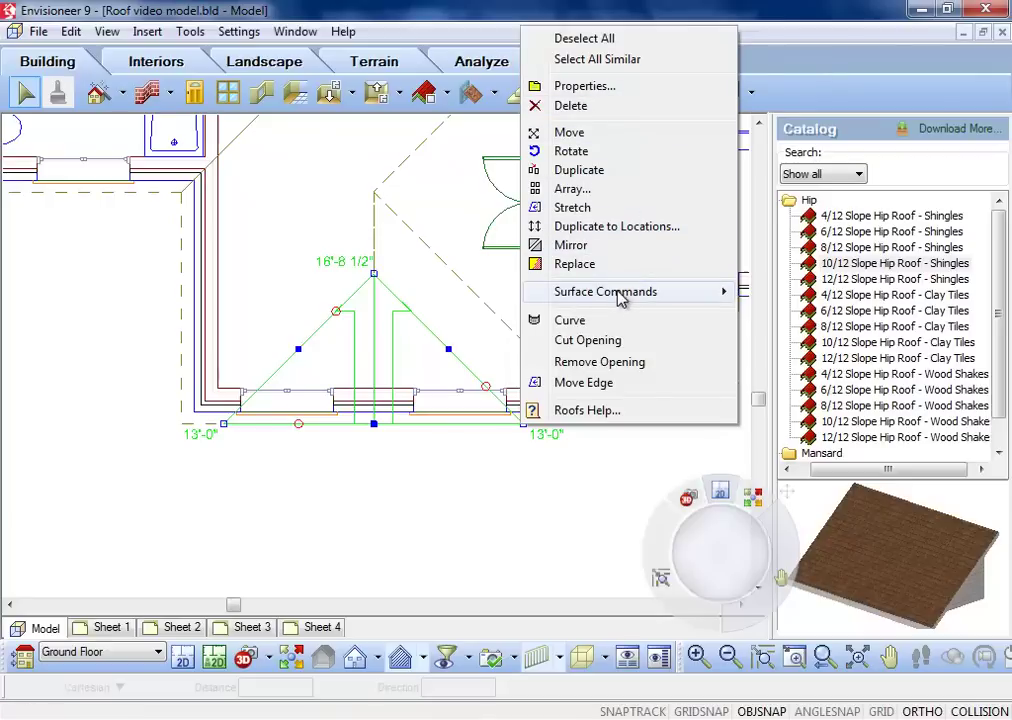
mouse_move(620, 298)
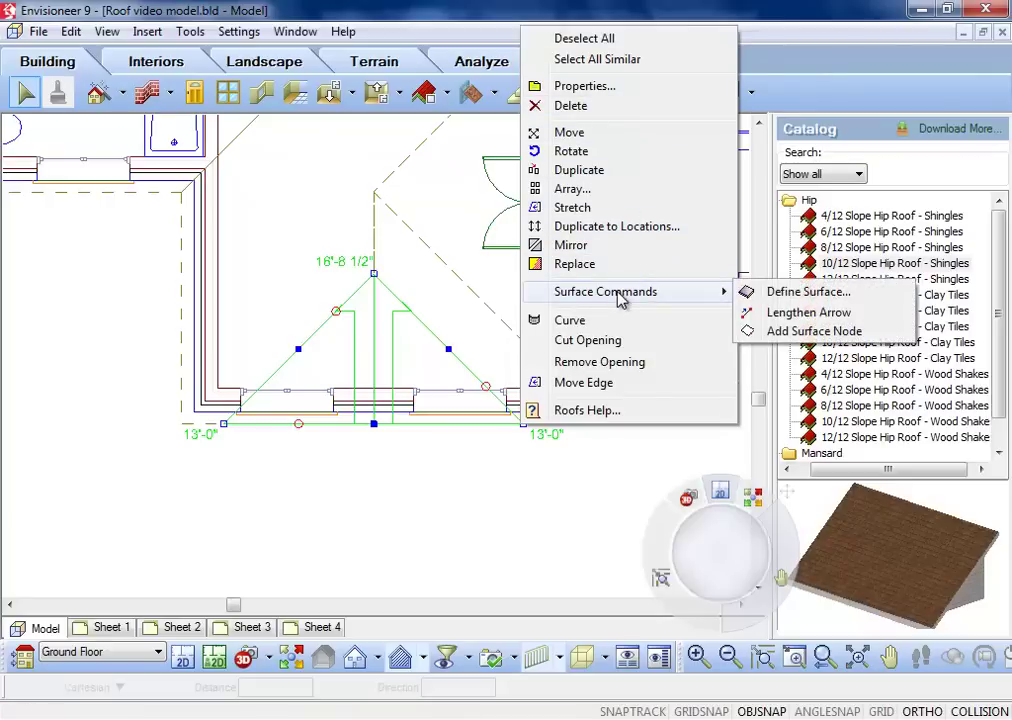
click(798, 334)
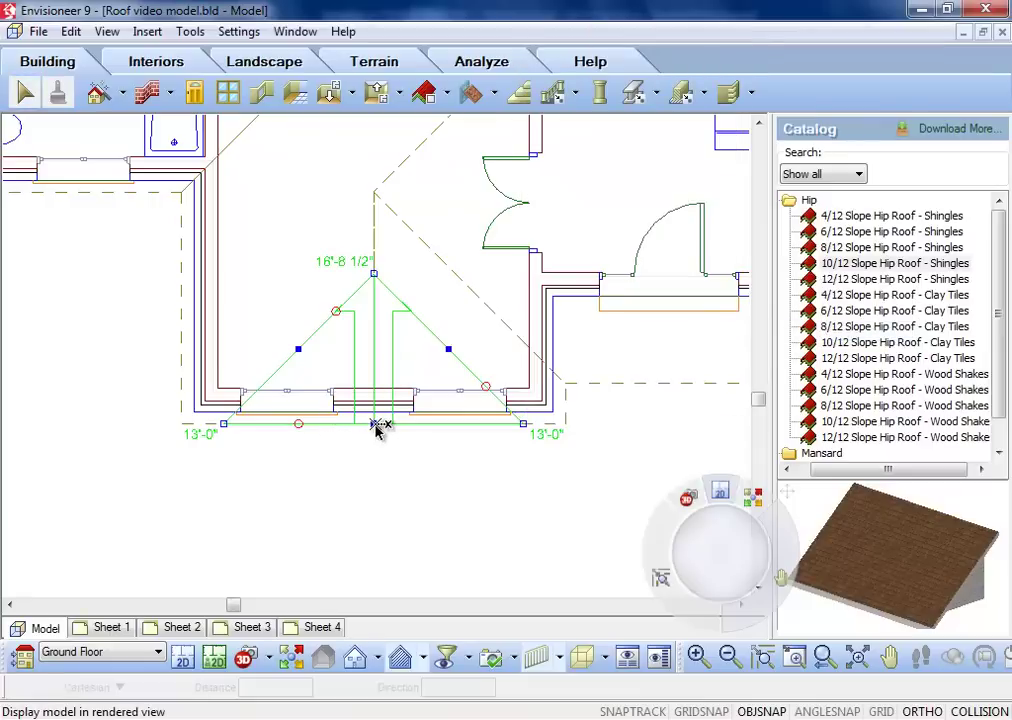
click(374, 424)
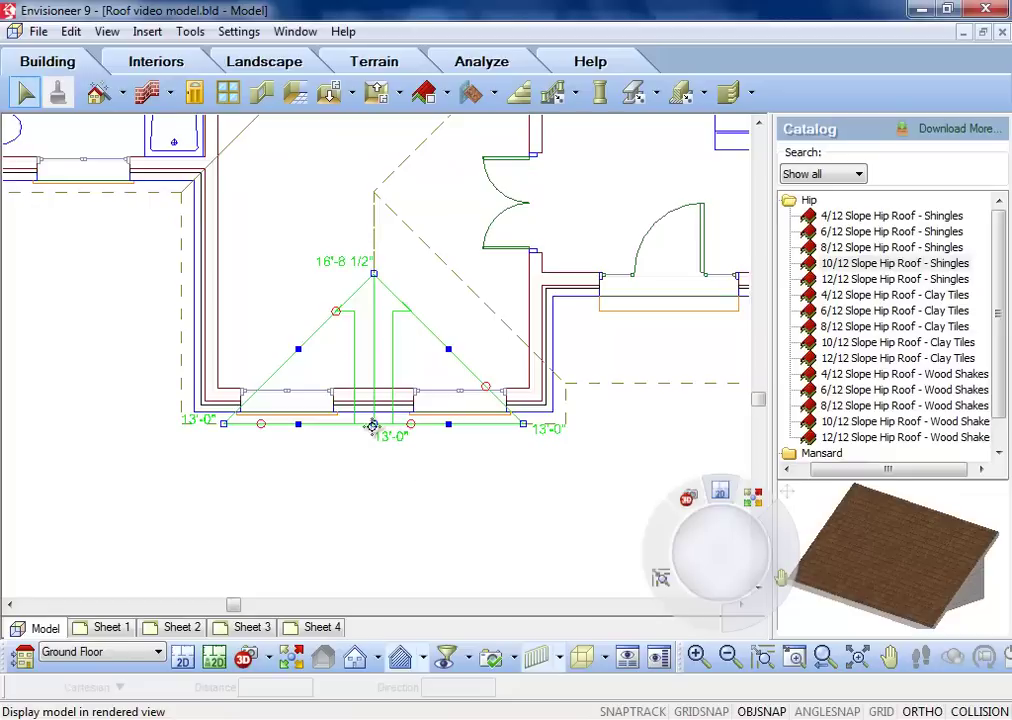
drag(374, 424, 369, 482)
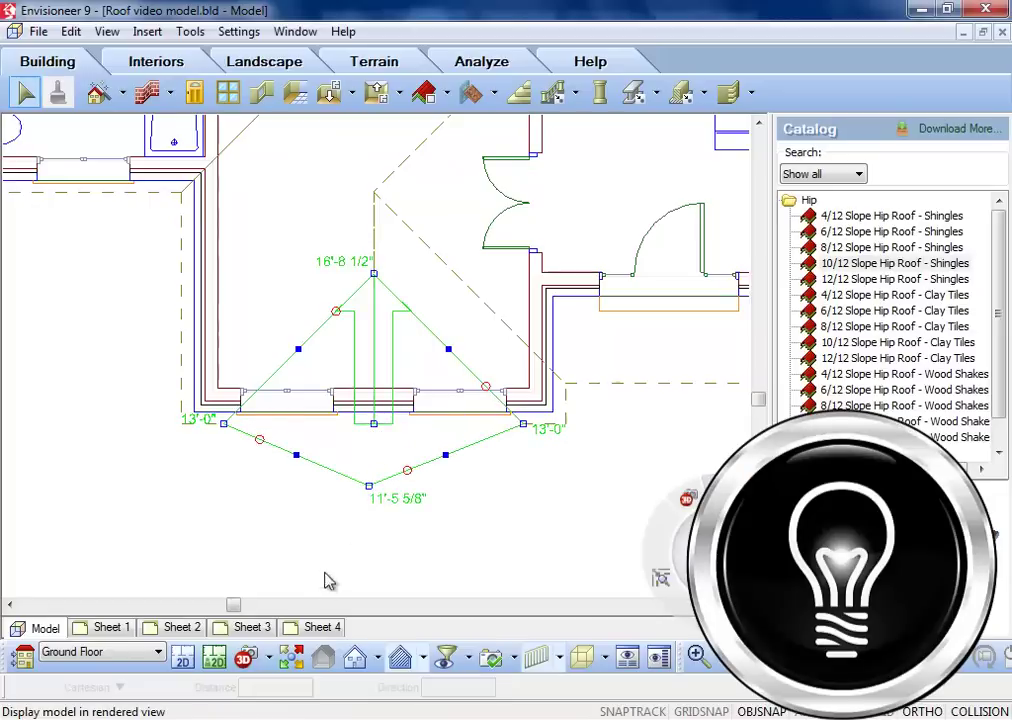
click(268, 659)
click(292, 609)
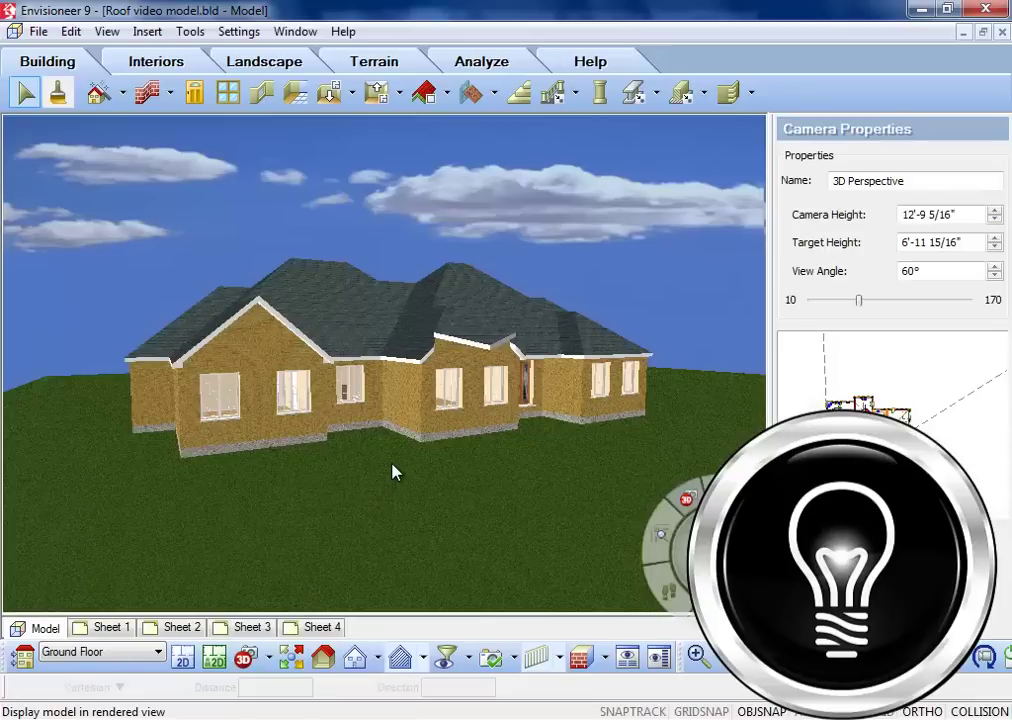